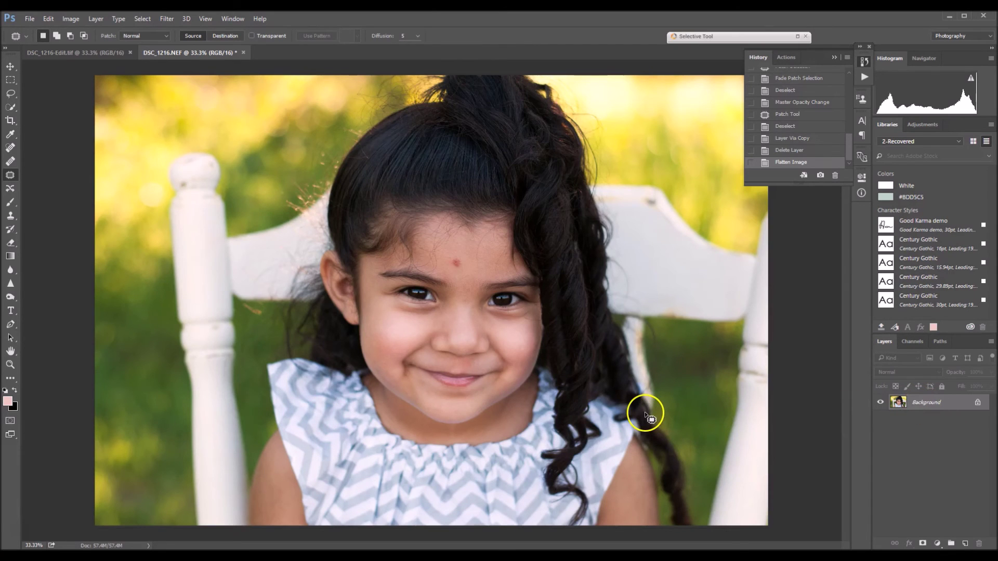
# Duplicate the Background layer into a new Layer 1 with Ctrl+J.
pyautogui.hotkey('ctrl', 'j')
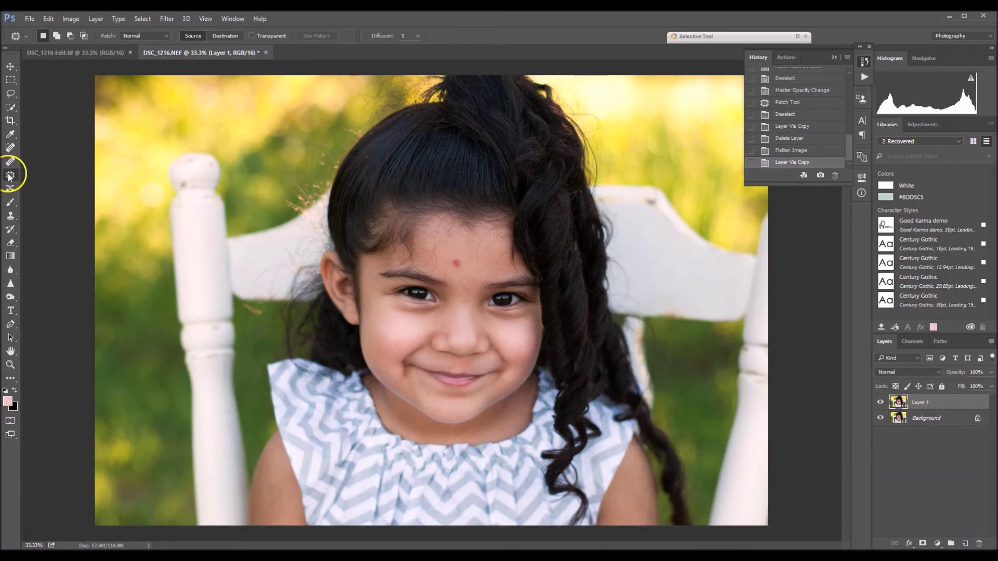
# Select the Patch tool from the toolbar.
pyautogui.click(12, 380)
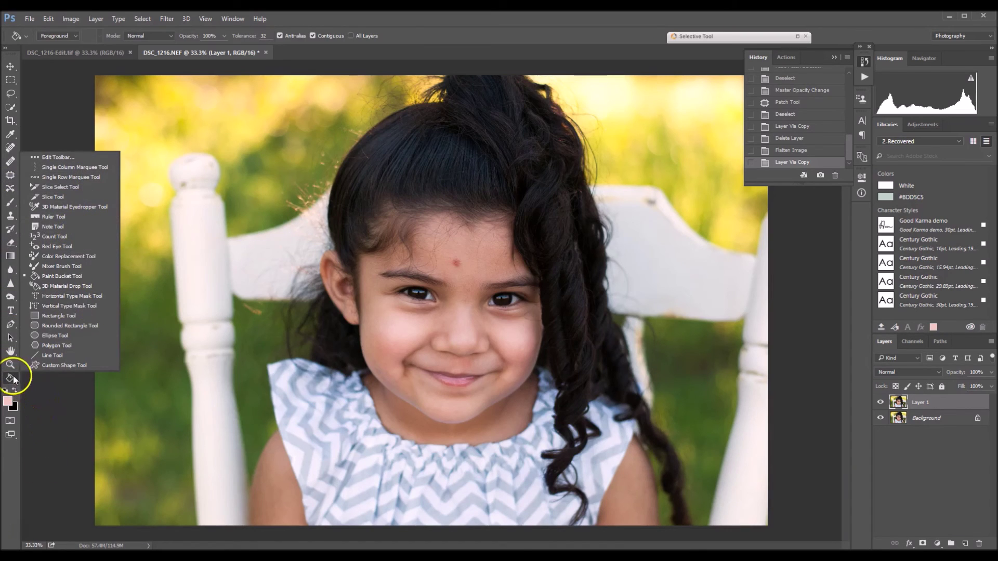
pyautogui.click(67, 410)
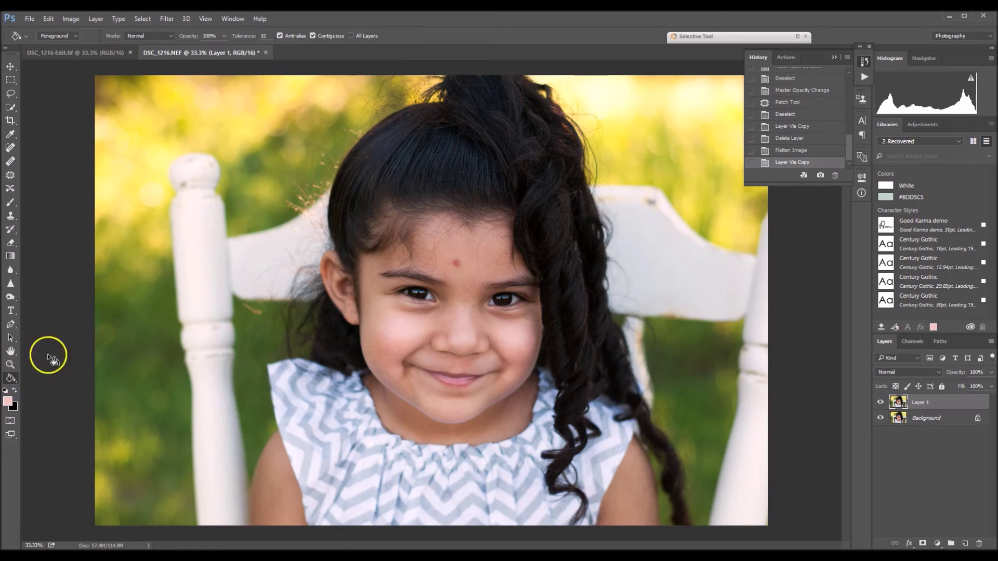
pyautogui.click(11, 176)
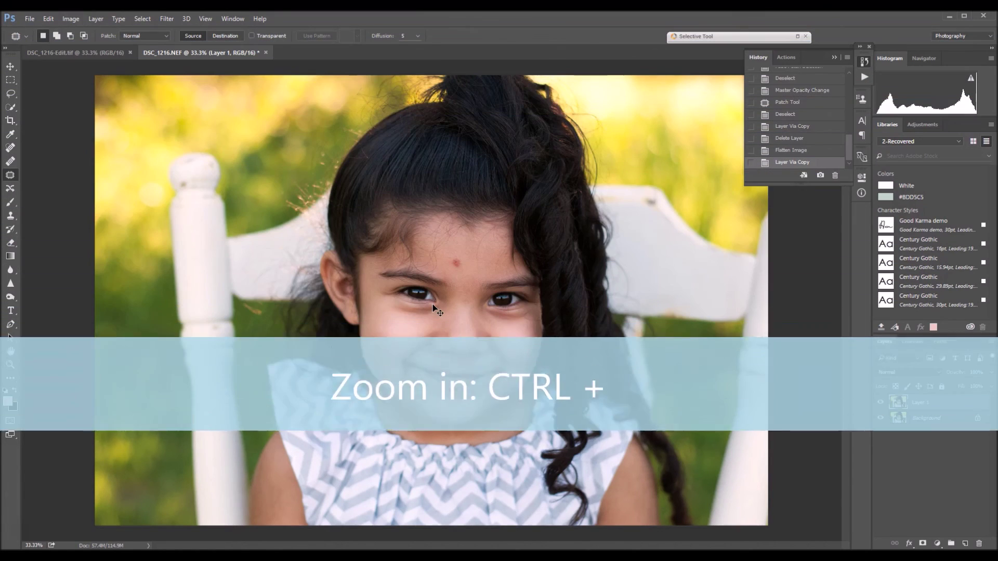
# Zoom in on the eyes, patch the left under-eye dark circle with cheek skin, then reselect it.
pyautogui.hotkey('ctrl', '+')
pyautogui.hotkey('ctrl', '+')
pyautogui.hotkey('ctrl', '+')
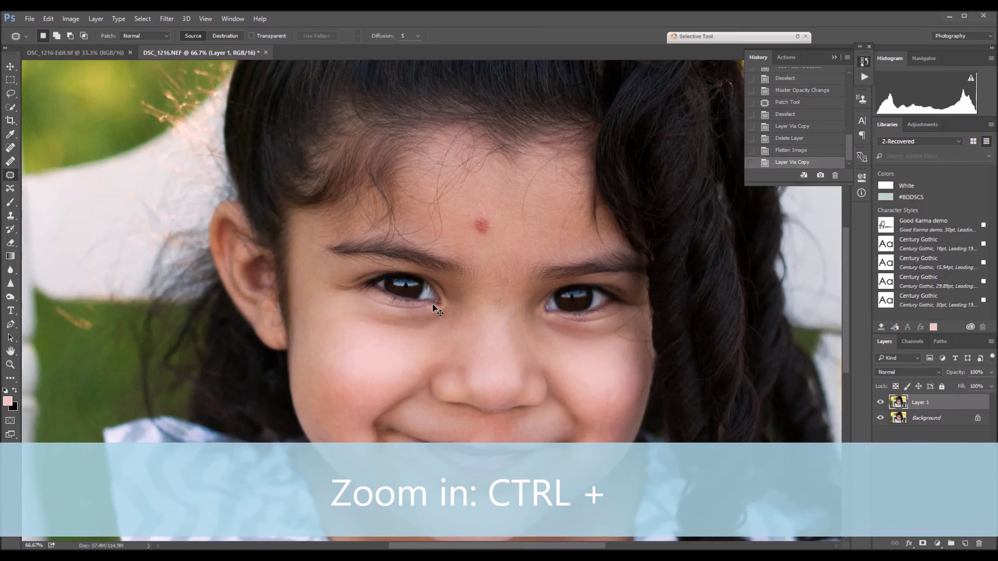
pyautogui.hotkey('ctrl', '+')
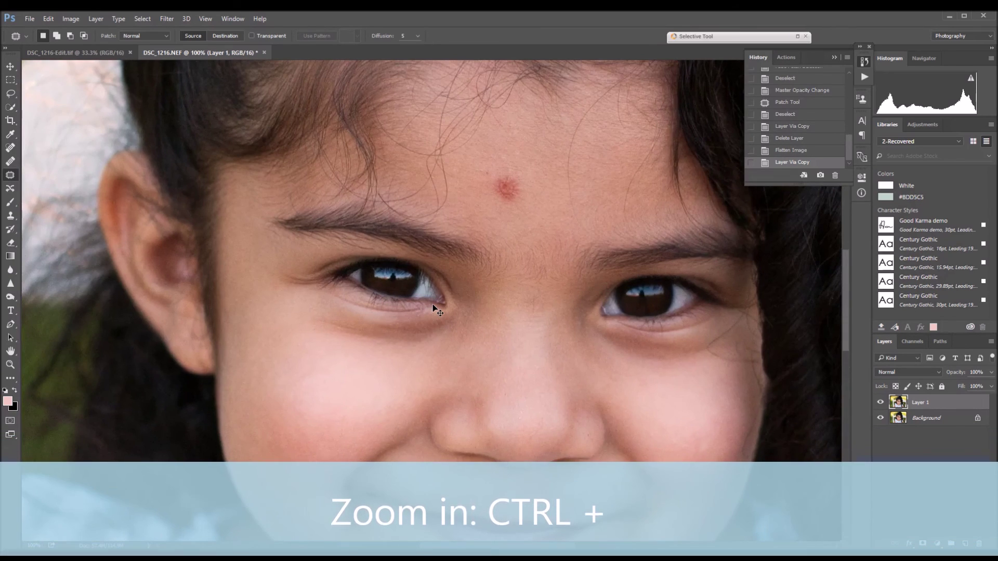
pyautogui.moveTo(474, 308); pyautogui.dragTo(367, 305)
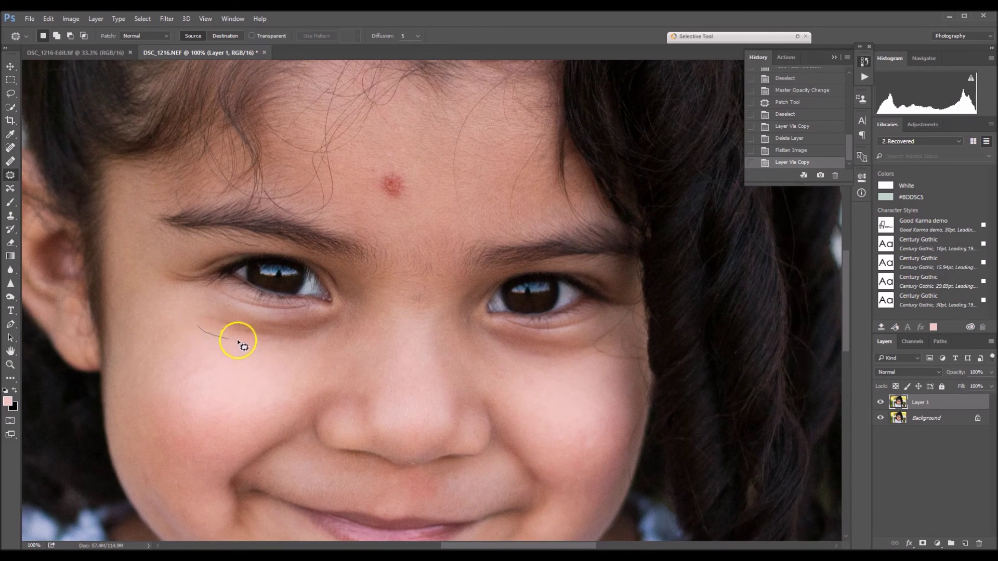
pyautogui.moveTo(237, 339); pyautogui.dragTo(330, 346)
pyautogui.moveTo(298, 310); pyautogui.dragTo(243, 309)
pyautogui.moveTo(194, 313); pyautogui.dragTo(196, 314)
pyautogui.moveTo(204, 318); pyautogui.dragTo(229, 384)
pyautogui.hotkey('ctrl', 'd')
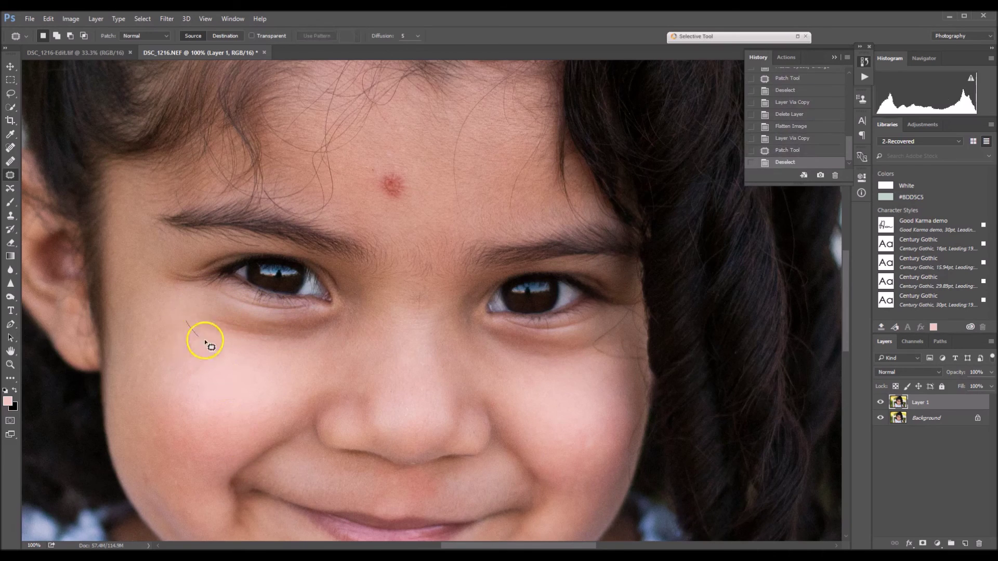
pyautogui.moveTo(206, 341)
pyautogui.mouseDown()
pyautogui.moveTo(335, 341)
pyautogui.moveTo(335, 307)
pyautogui.moveTo(176, 313)
pyautogui.mouseUp()
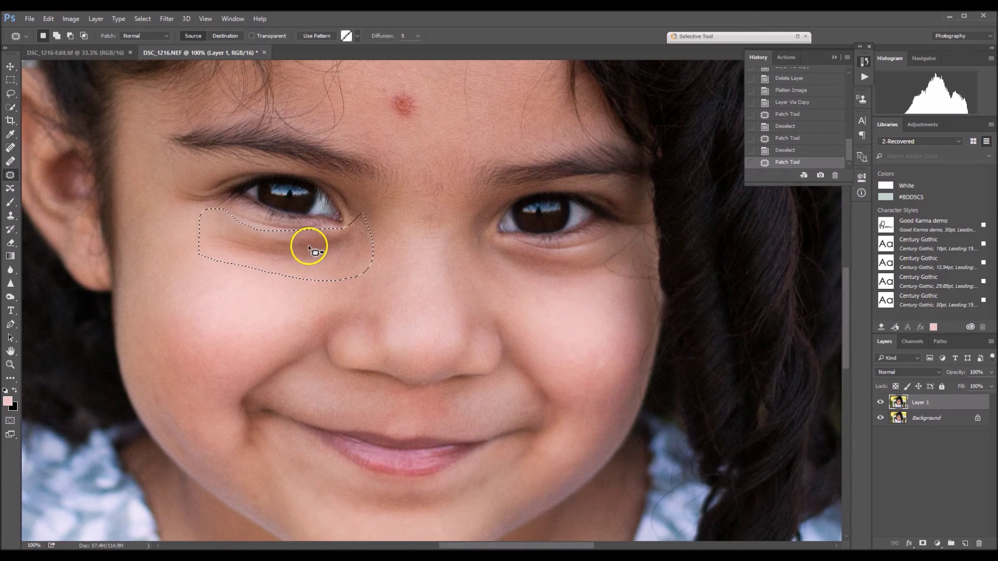
# Patch the left under-eye area again with lower cheek skin and zoom out to 50%.
pyautogui.moveTo(308, 247); pyautogui.dragTo(269, 292)
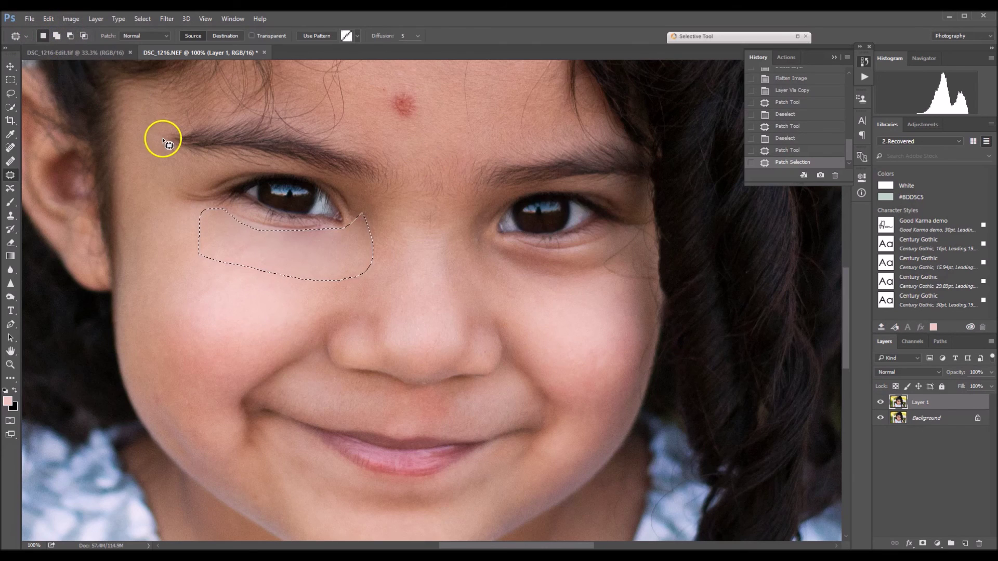
pyautogui.hotkey('ctrl', '-')
pyautogui.hotkey('ctrl', '-')
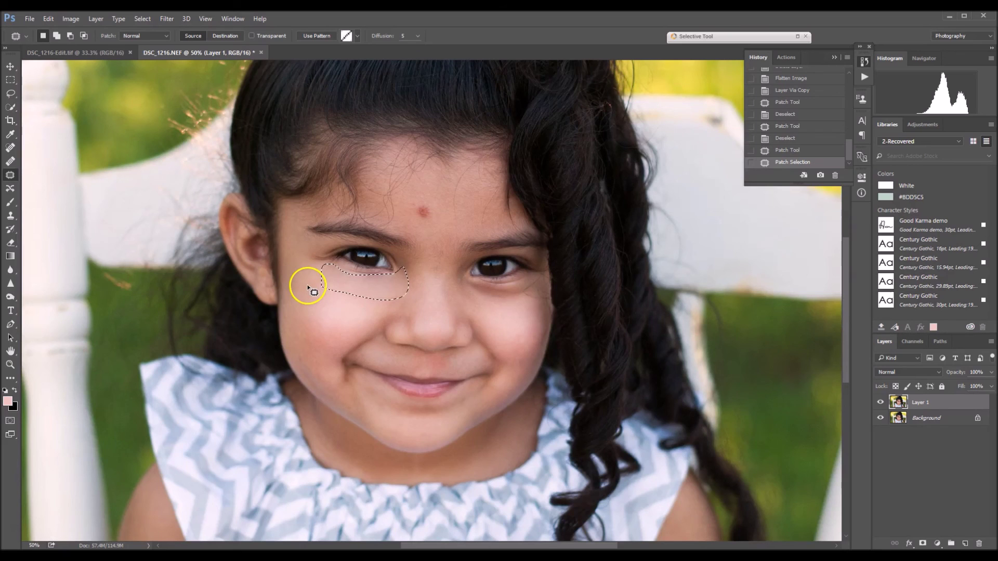
# Fade the last patch to 45% opacity with Edit > Fade Patch Selection, then deselect.
pyautogui.click(48, 19)
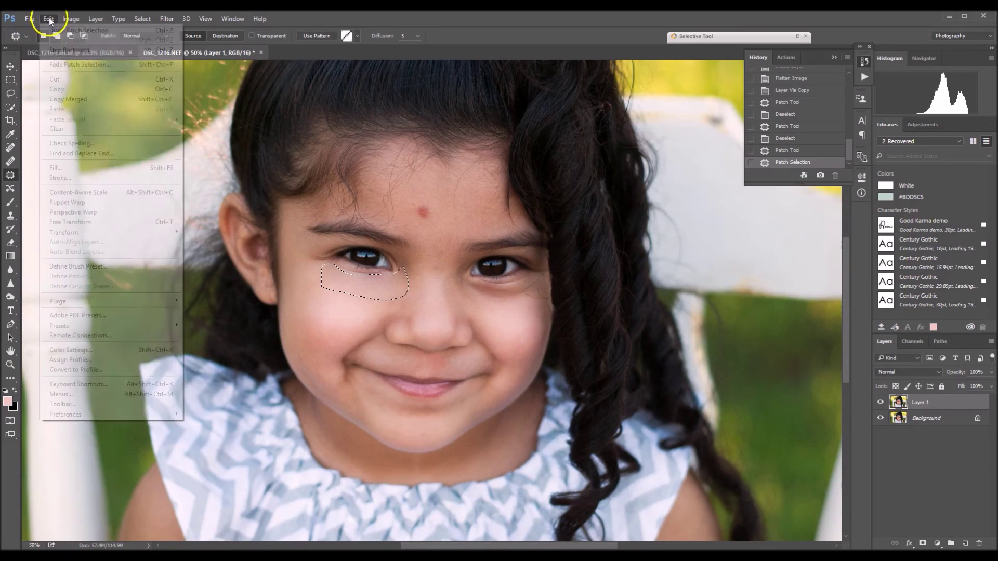
pyautogui.click(90, 64)
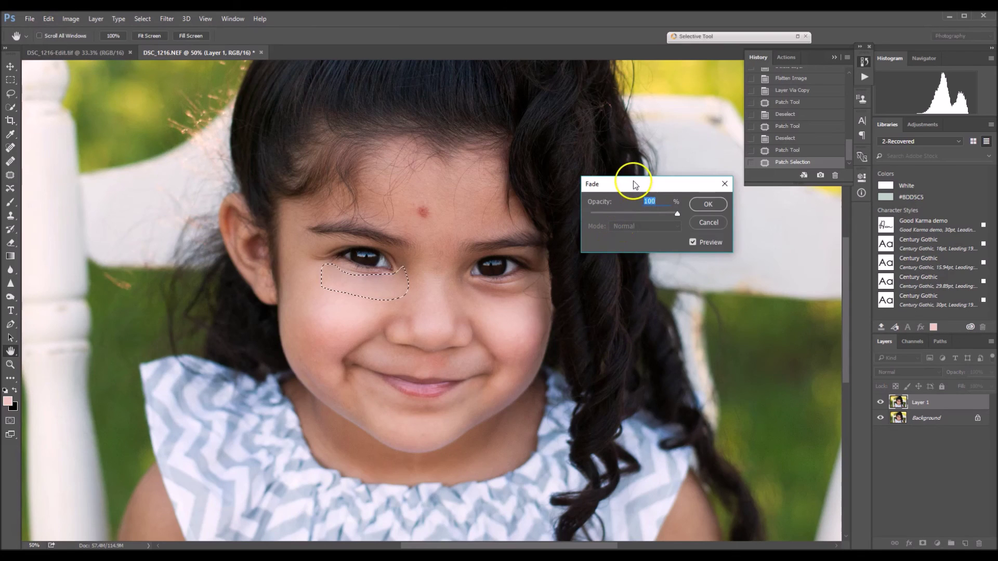
pyautogui.moveTo(634, 184); pyautogui.dragTo(638, 196)
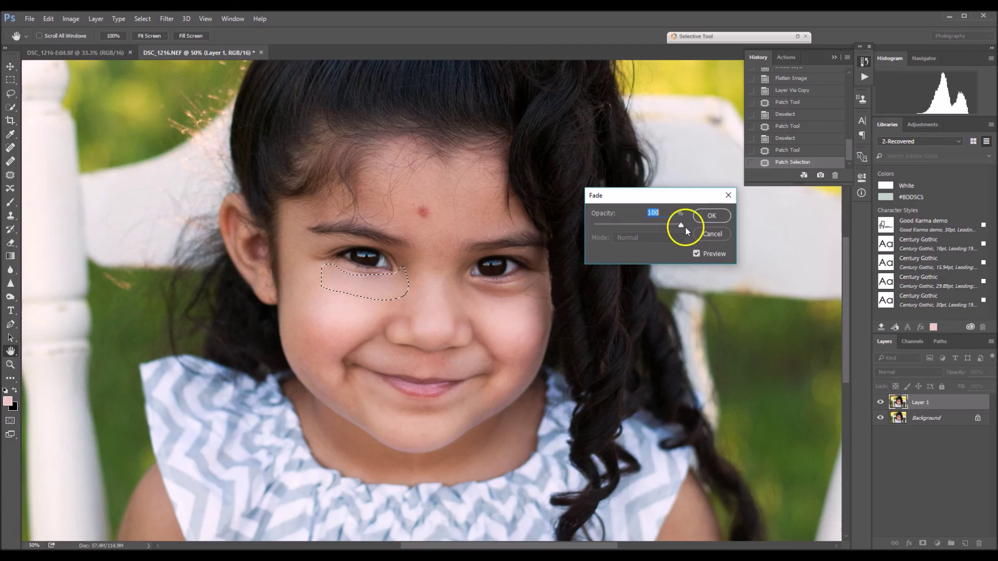
pyautogui.moveTo(627, 233); pyautogui.dragTo(588, 229)
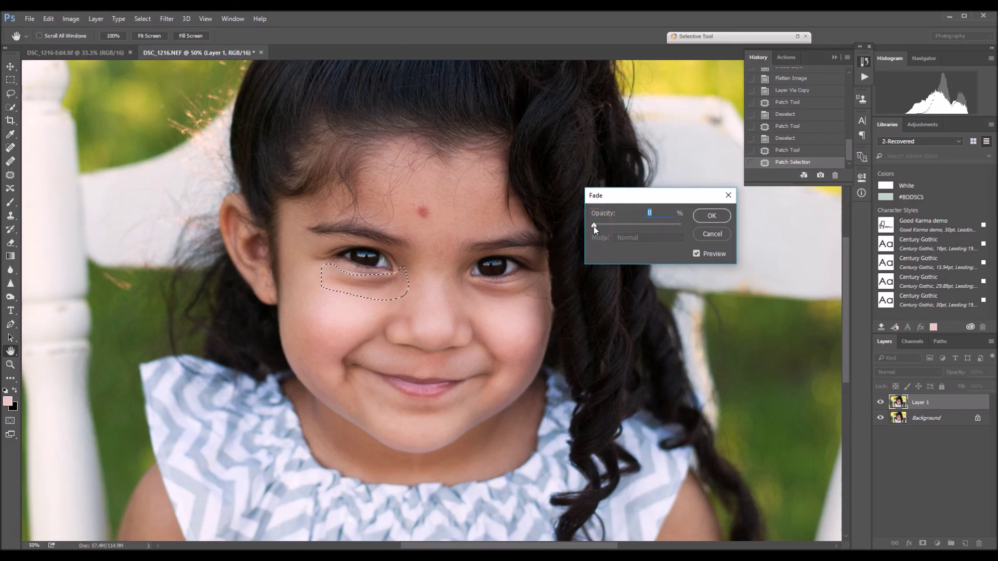
pyautogui.moveTo(594, 226); pyautogui.dragTo(745, 226)
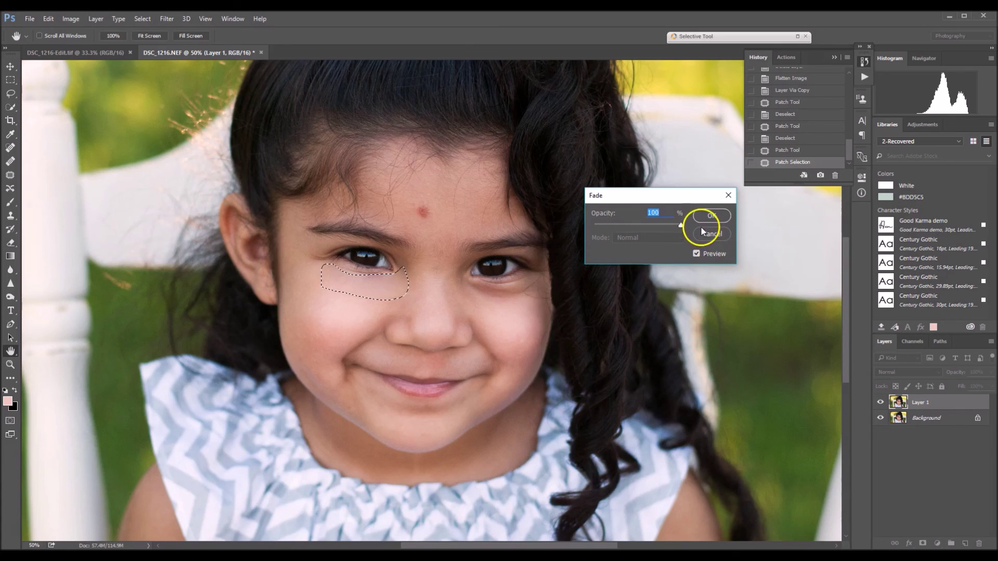
pyautogui.moveTo(679, 224); pyautogui.dragTo(638, 238)
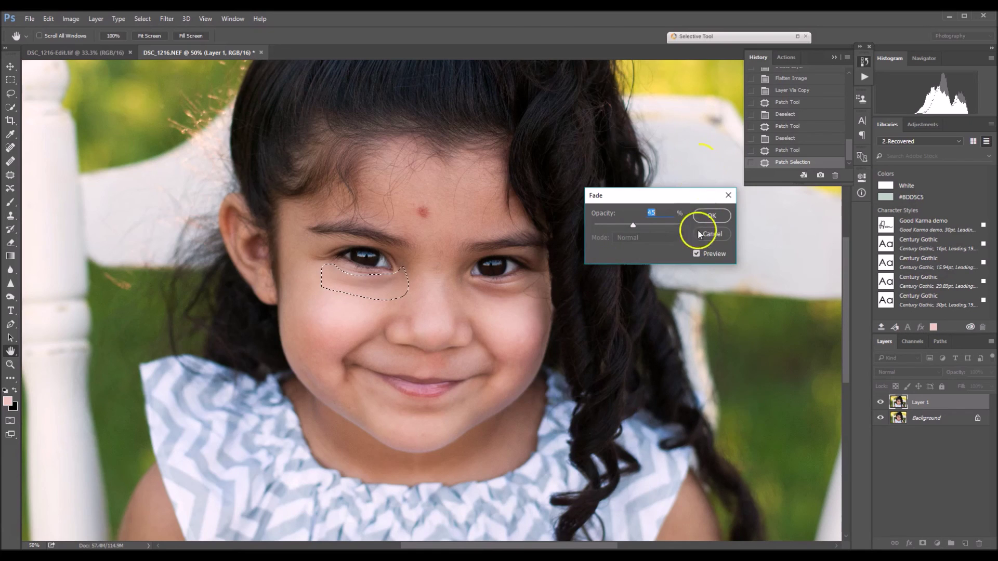
pyautogui.click(709, 215)
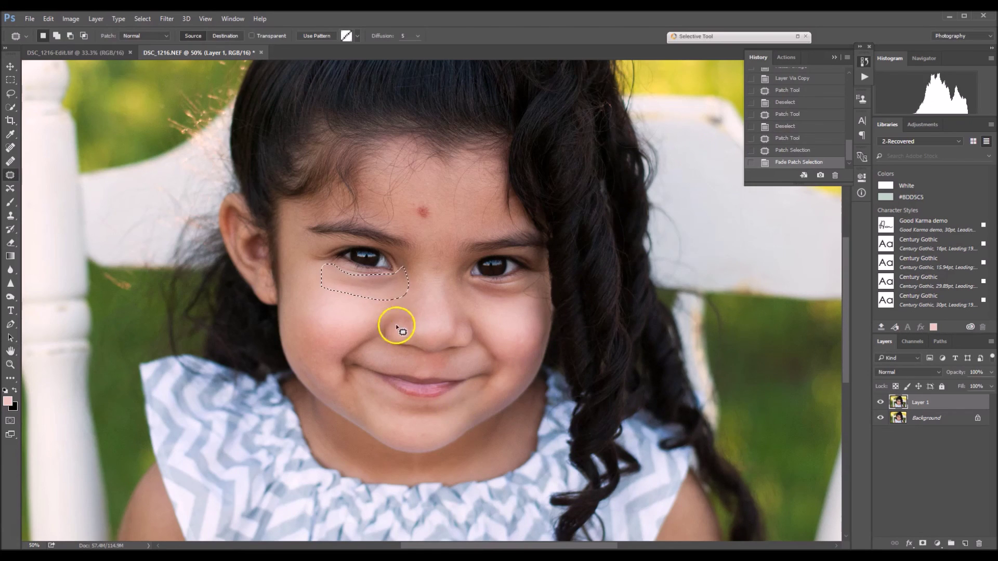
pyautogui.click(359, 306)
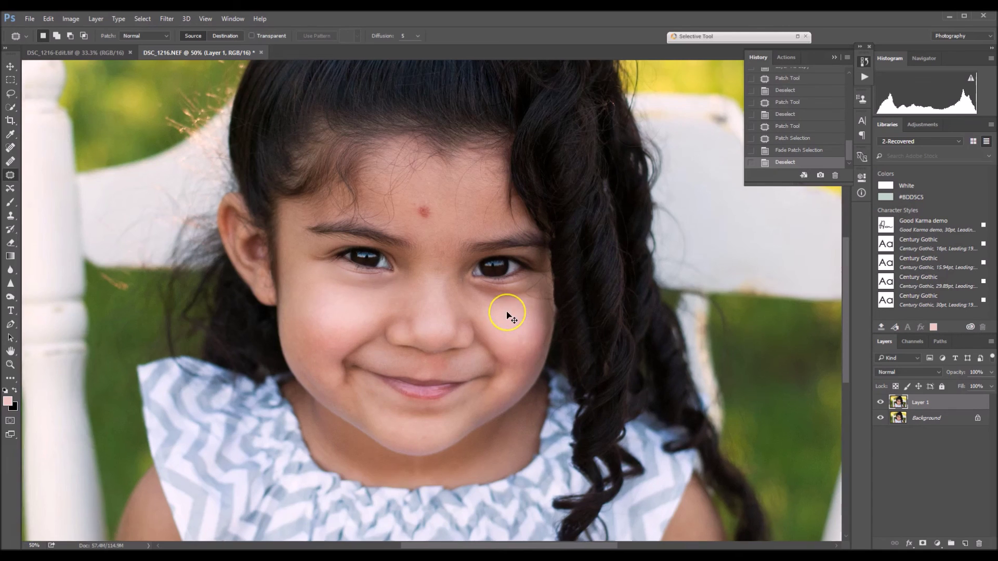
# Patch the dark circle under the right-hand eye with cheek skin below, then zoom out to 66.7%.
pyautogui.hotkey('ctrl', '+')
pyautogui.hotkey('ctrl', '+')
pyautogui.hotkey('ctrl', '+')
pyautogui.moveTo(653, 350); pyautogui.dragTo(408, 364)
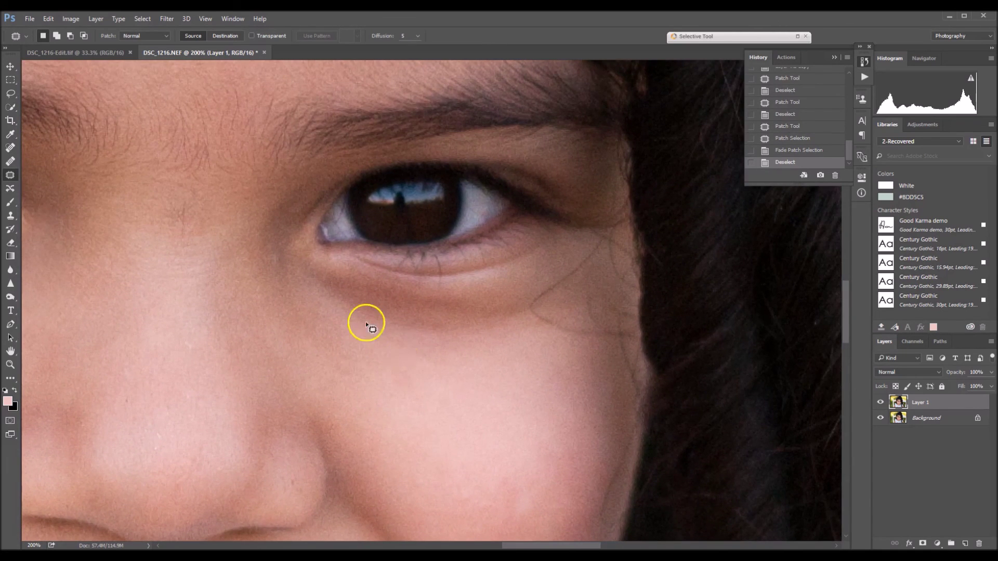
pyautogui.moveTo(266, 216)
pyautogui.mouseDown()
pyautogui.moveTo(264, 293)
pyautogui.moveTo(288, 324)
pyautogui.moveTo(348, 361)
pyautogui.moveTo(489, 360)
pyautogui.moveTo(541, 334)
pyautogui.mouseUp()
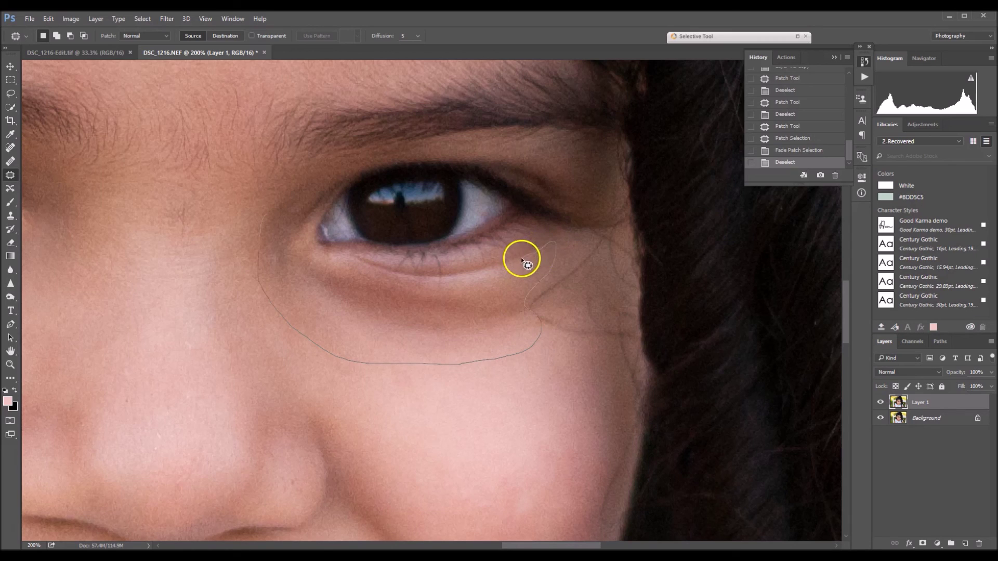
pyautogui.moveTo(450, 279); pyautogui.dragTo(397, 277)
pyautogui.moveTo(307, 248); pyautogui.dragTo(266, 215)
pyautogui.moveTo(483, 341)
pyautogui.mouseDown()
pyautogui.moveTo(501, 443)
pyautogui.moveTo(506, 416)
pyautogui.moveTo(507, 426)
pyautogui.mouseUp()
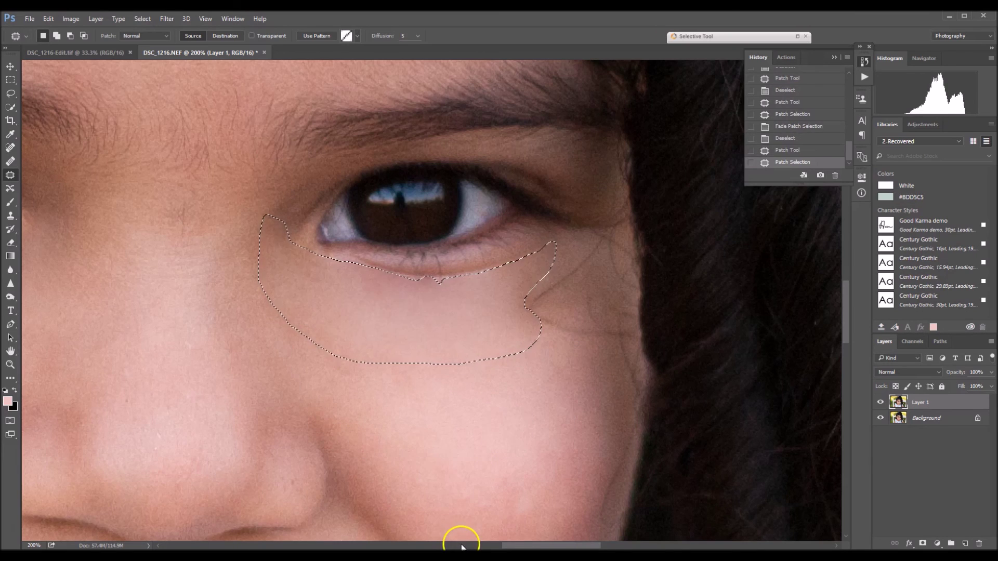
pyautogui.hotkey('ctrl', '-')
pyautogui.hotkey('ctrl', '-')
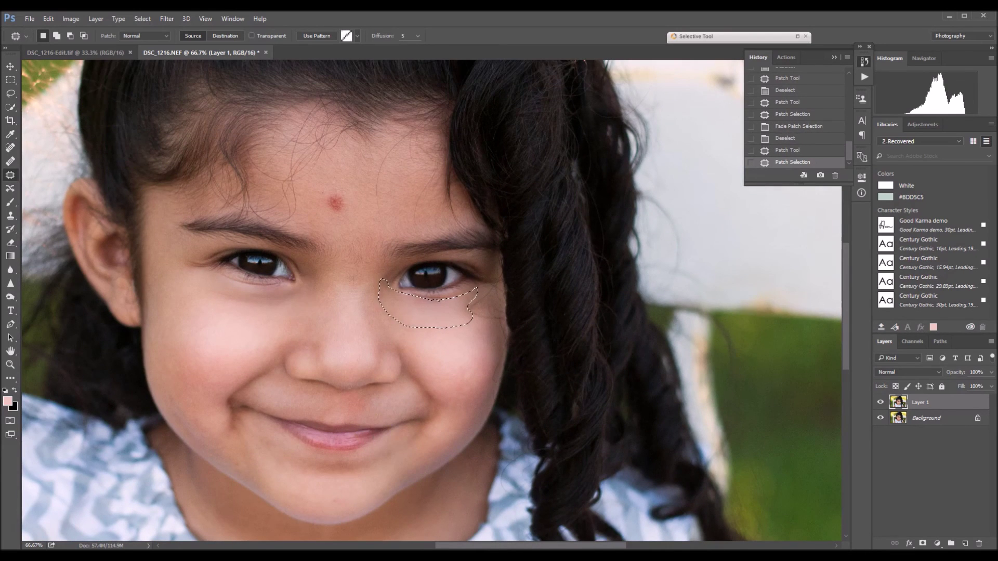
# Fade the right under-eye patch to 45% opacity and clear the selection.
pyautogui.click(49, 21)
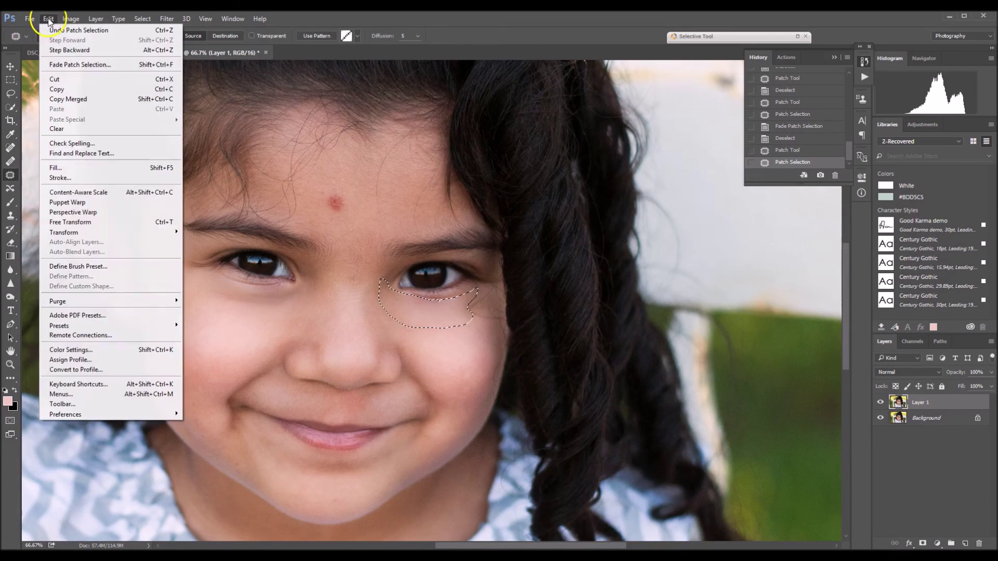
pyautogui.click(83, 65)
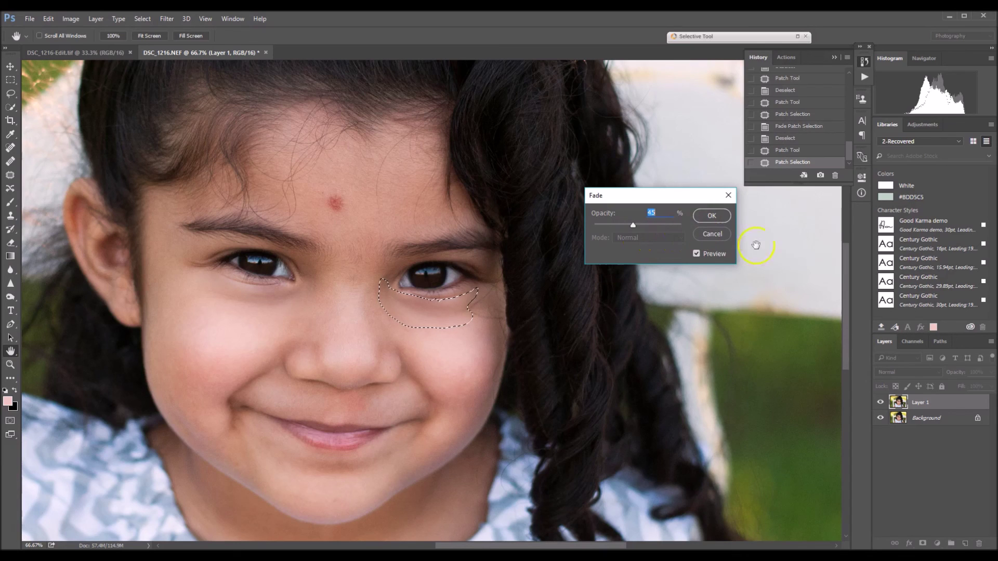
pyautogui.click(712, 218)
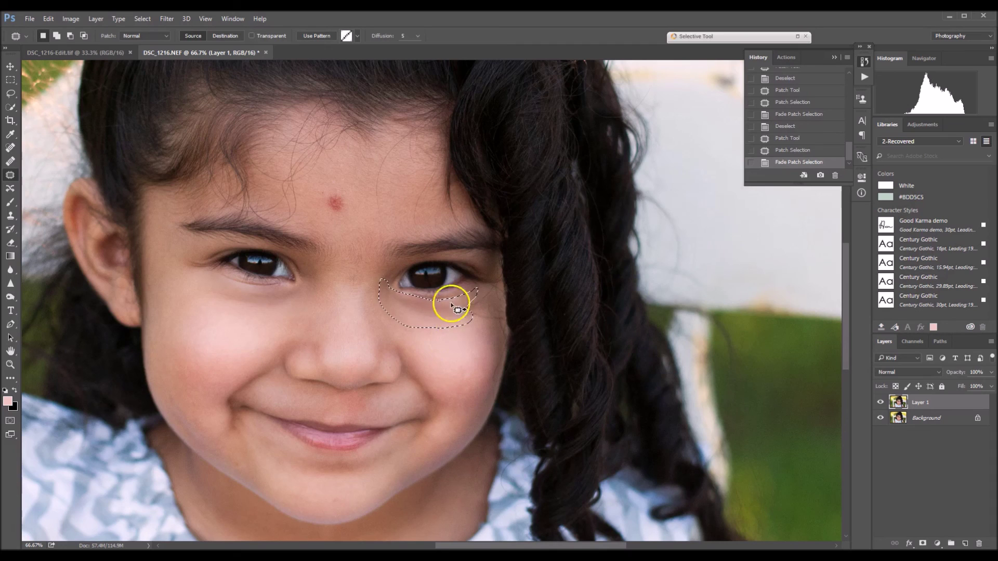
pyautogui.hotkey('ctrl', 'd')
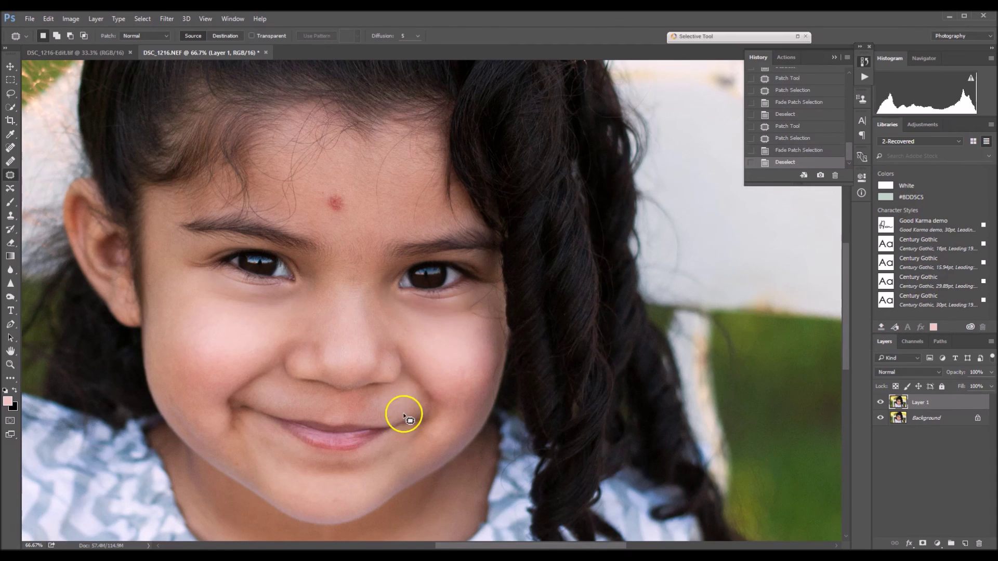
# Lower Layer 1's opacity to 62%.
pyautogui.hotkey('ctrl', '-')
pyautogui.hotkey('ctrl', '-')
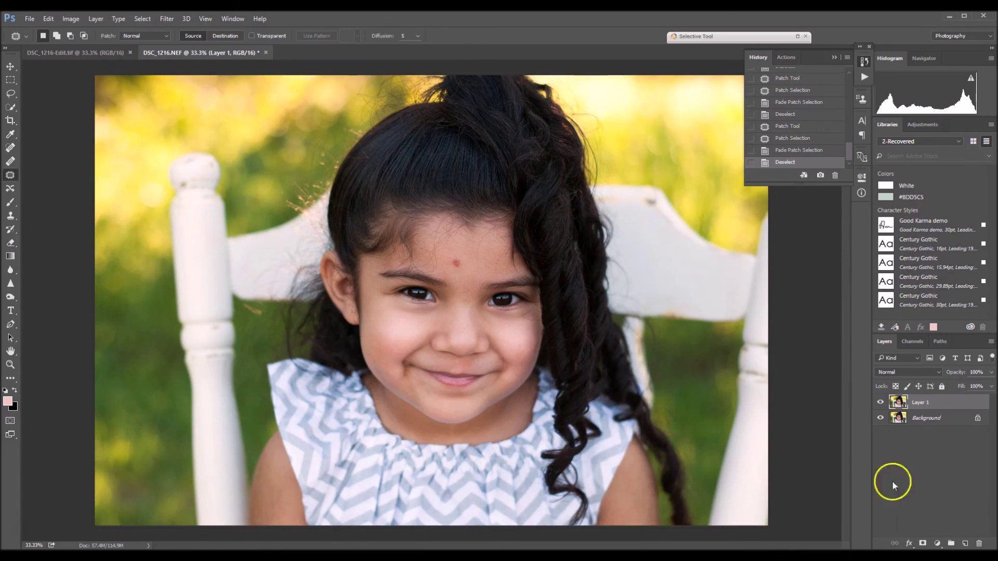
pyautogui.click(990, 372)
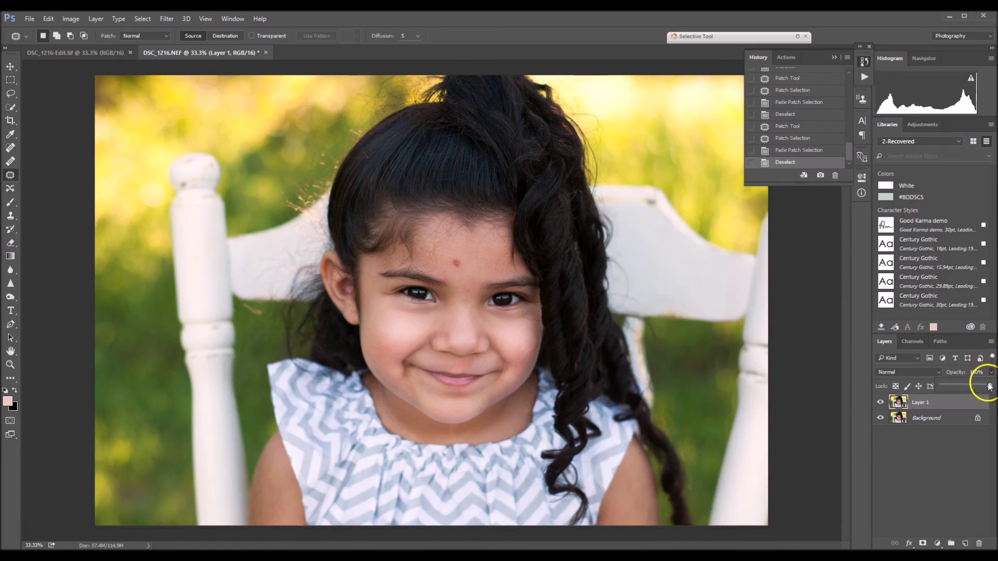
pyautogui.moveTo(991, 385); pyautogui.dragTo(922, 392)
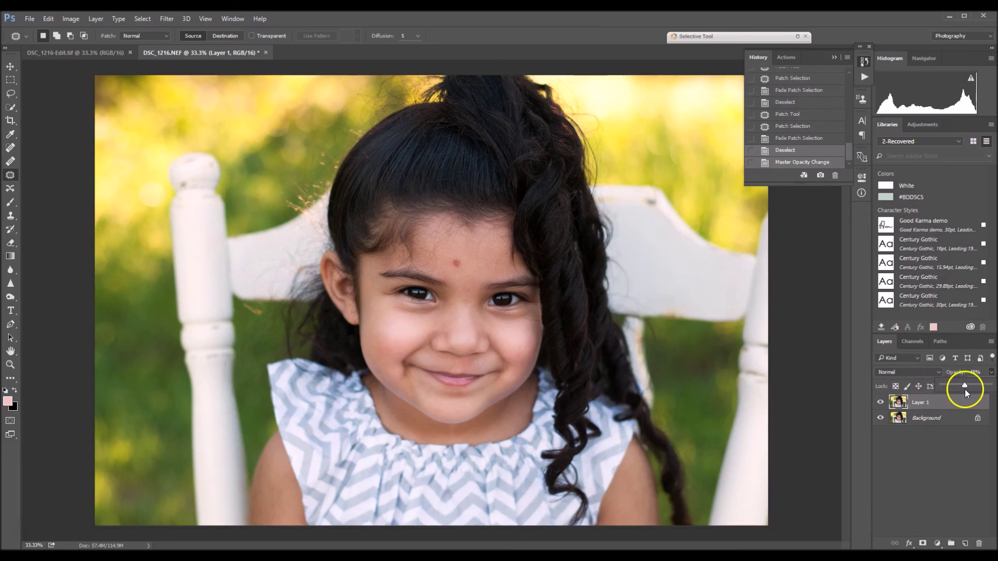
pyautogui.moveTo(967, 389)
pyautogui.mouseDown()
pyautogui.moveTo(982, 391)
pyautogui.moveTo(972, 392)
pyautogui.mouseUp()
pyautogui.click(934, 442)
# Toggle Layer 1's visibility to compare the photo before and after retouching.
pyautogui.click(880, 403)
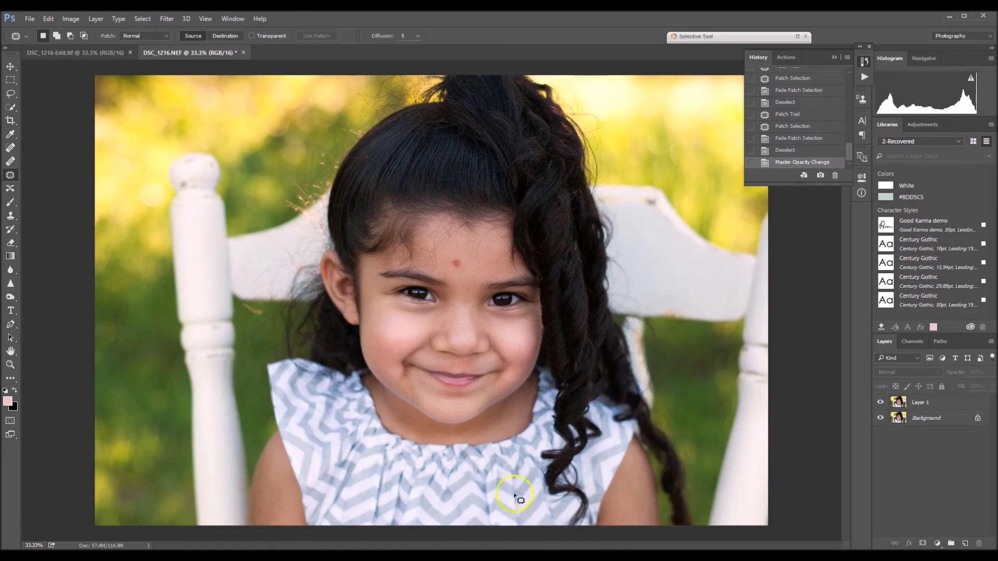
pyautogui.click(474, 384)
pyautogui.hotkey('ctrl', '+')
pyautogui.hotkey('ctrl', '+')
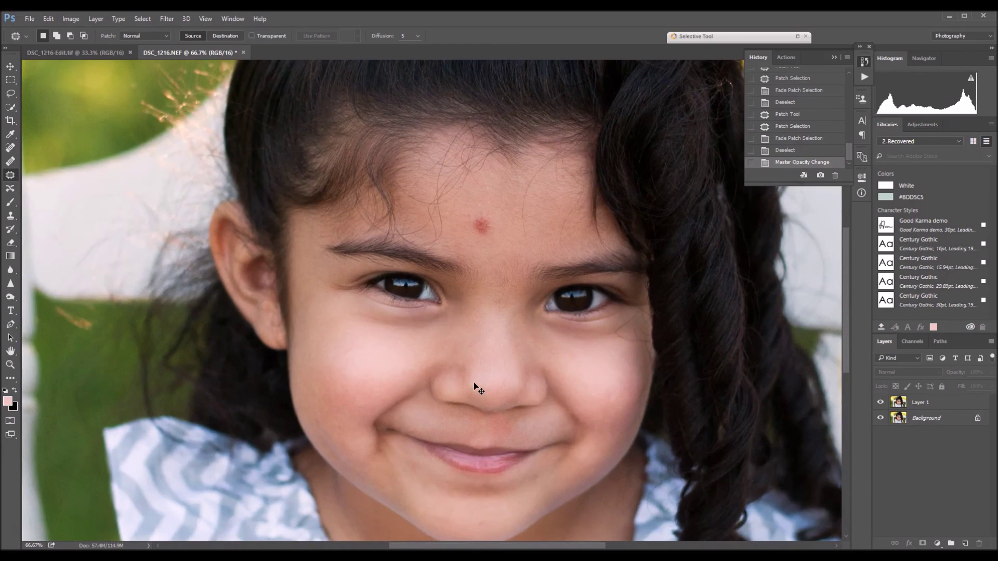
# Flatten the image into the Background layer and bring the forehead into view.
pyautogui.click(848, 413)
pyautogui.rightClick(926, 419)
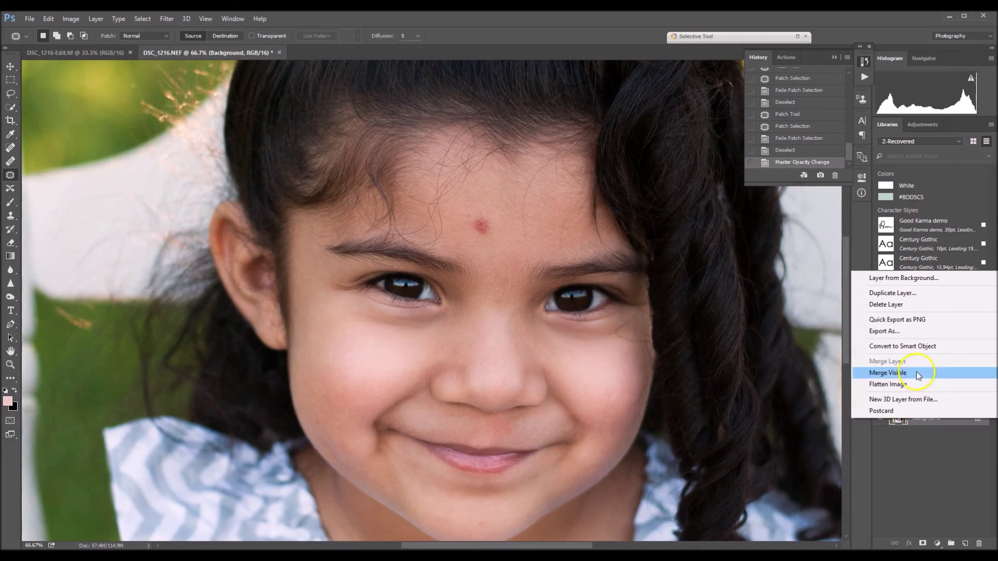
pyautogui.click(918, 386)
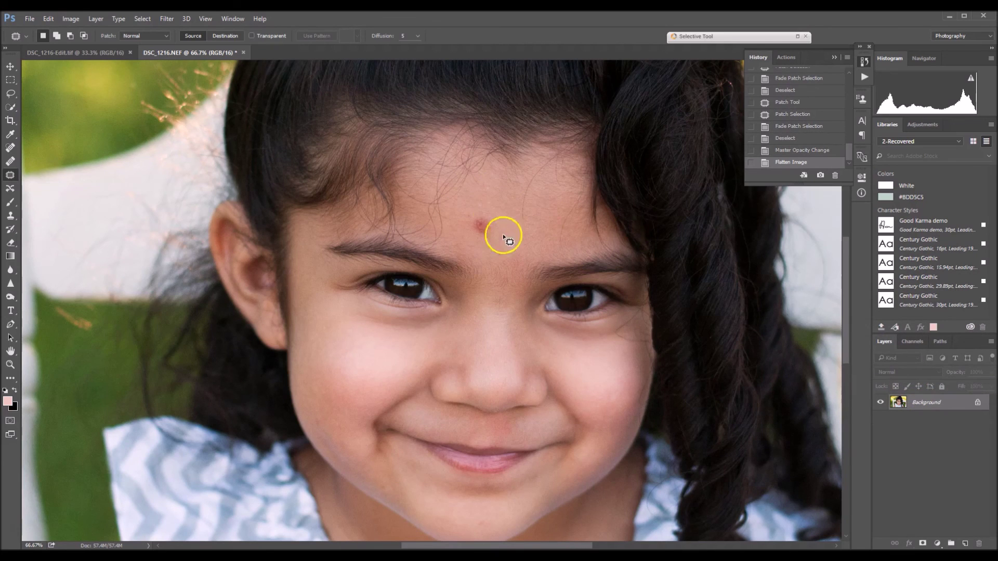
pyautogui.scroll(2, 517, 233)
pyautogui.hscroll(4, 407, 239)
pyautogui.scroll(2, 478, 270)
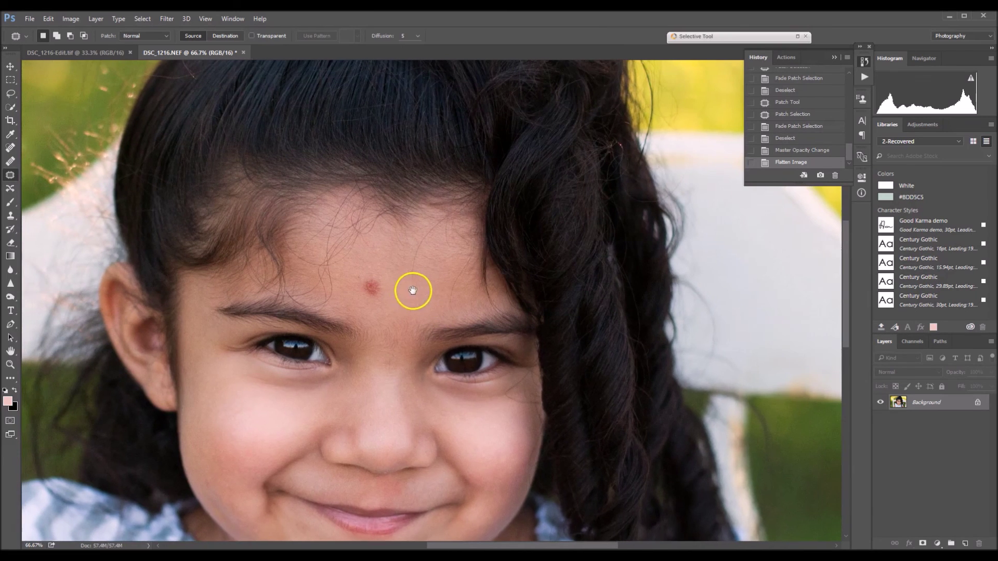
pyautogui.hscroll(-3, 447, 302)
pyautogui.scroll(1, 486, 315)
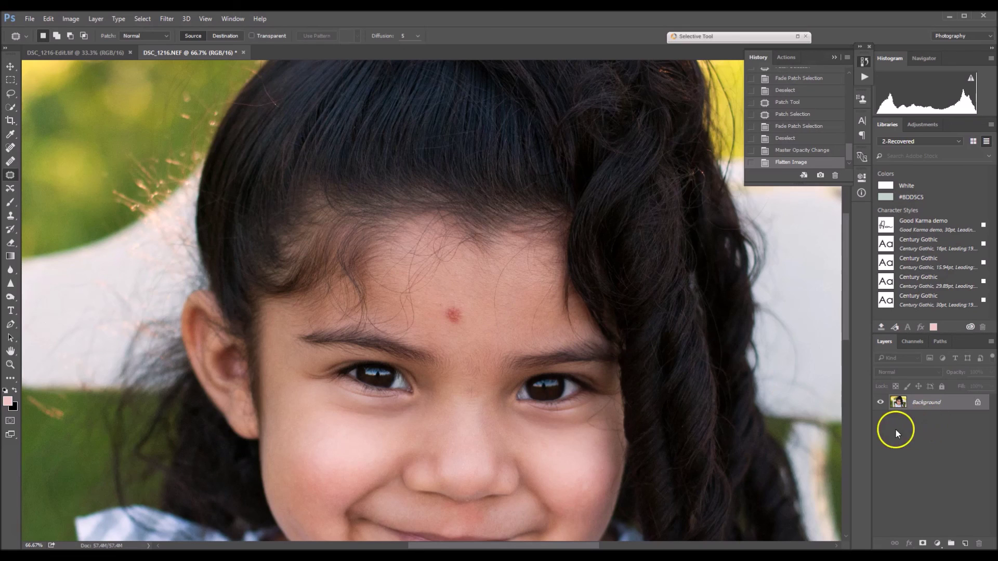
# Copy the background to Layer 1 and patch the red forehead spot with clean skin above.
pyautogui.hotkey('ctrl', 'j')
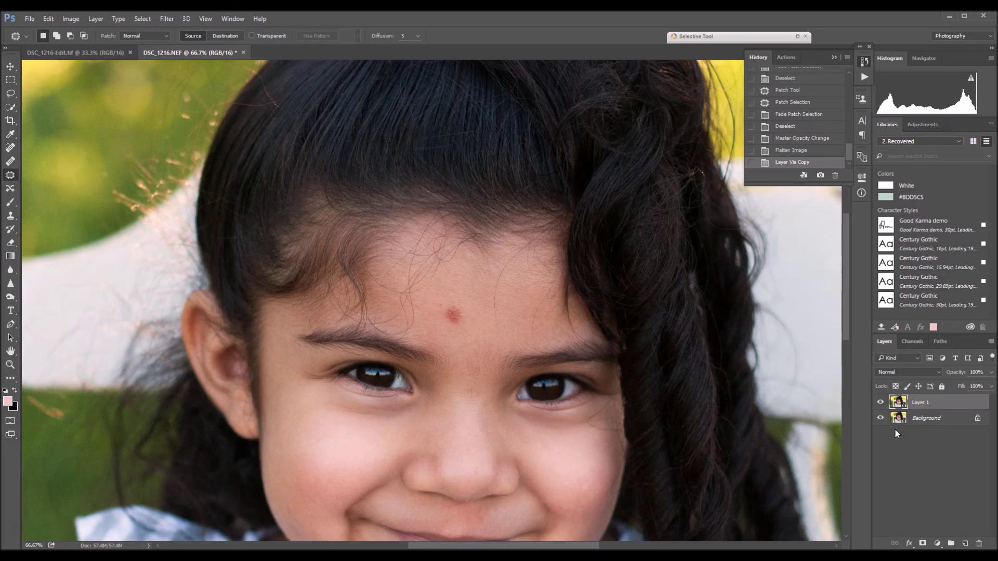
pyautogui.moveTo(443, 303)
pyautogui.mouseDown()
pyautogui.moveTo(454, 299)
pyautogui.moveTo(443, 305)
pyautogui.moveTo(448, 318)
pyautogui.moveTo(465, 325)
pyautogui.moveTo(469, 308)
pyautogui.moveTo(452, 302)
pyautogui.mouseUp()
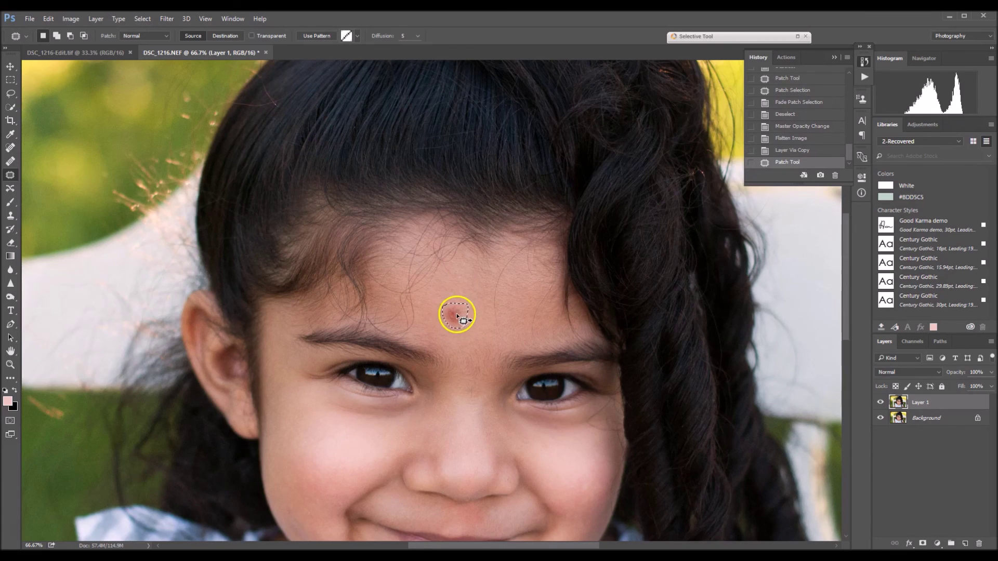
pyautogui.moveTo(461, 342); pyautogui.dragTo(478, 294)
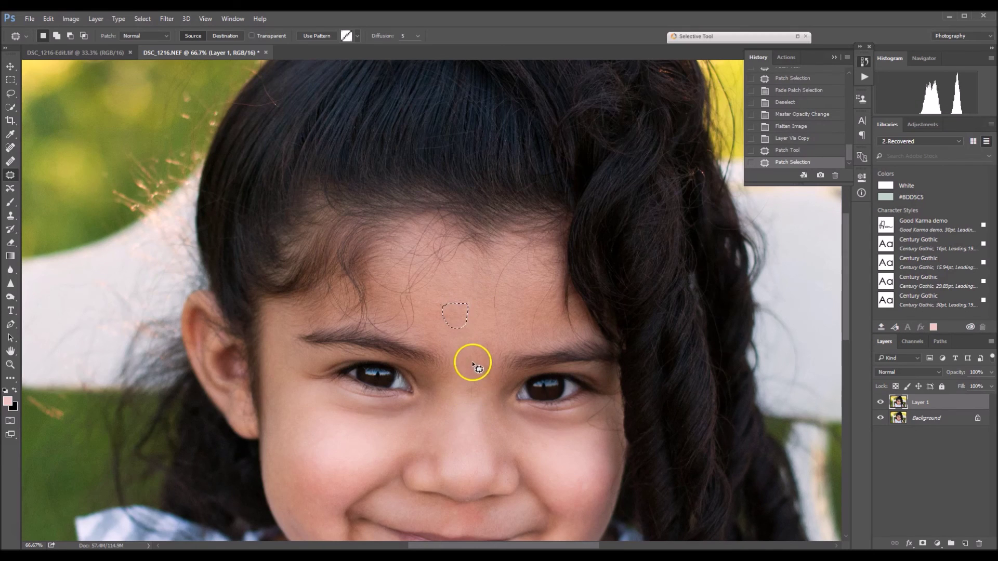
pyautogui.click(494, 325)
pyautogui.hotkey('ctrl', '-')
pyautogui.hotkey('ctrl', '-')
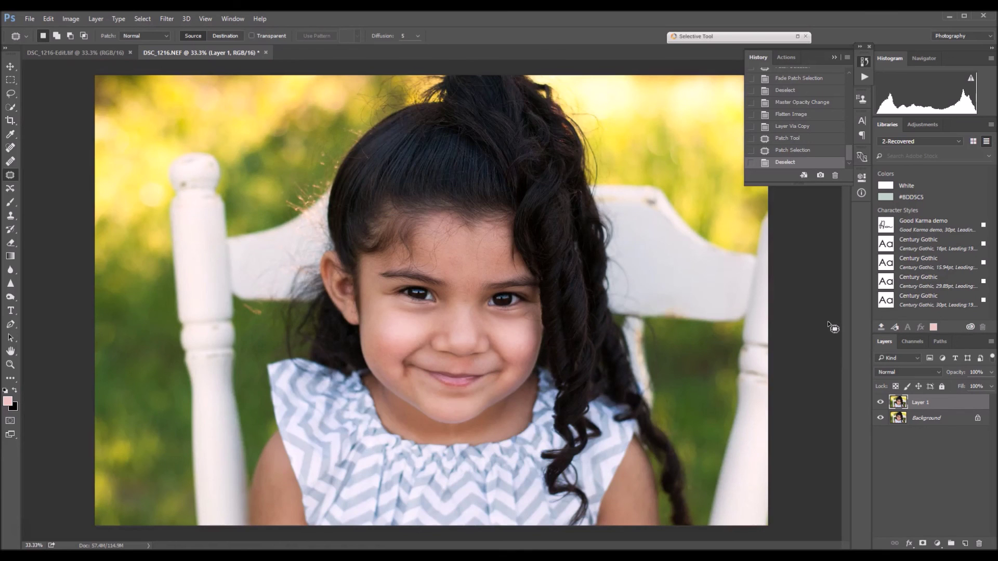
pyautogui.click(836, 386)
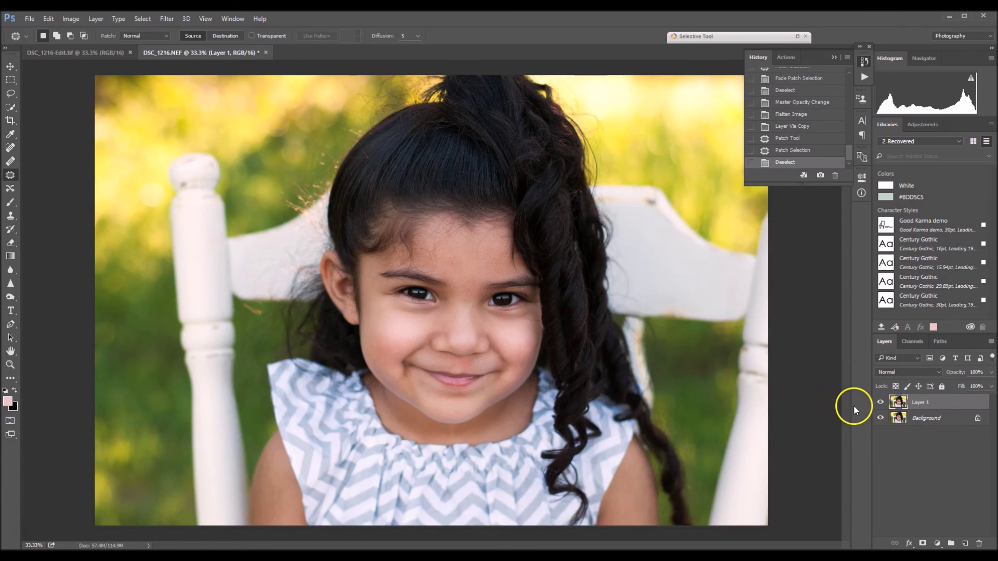